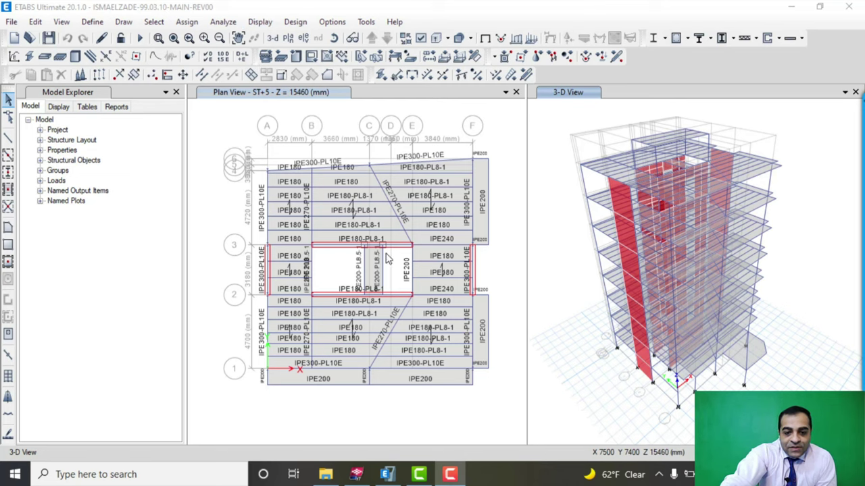
- Switch to the 3D model in Tekla Structures' New model and zoom to frame the building
scroll(386, 253, down, 5)
scroll(386, 255, up, 5)
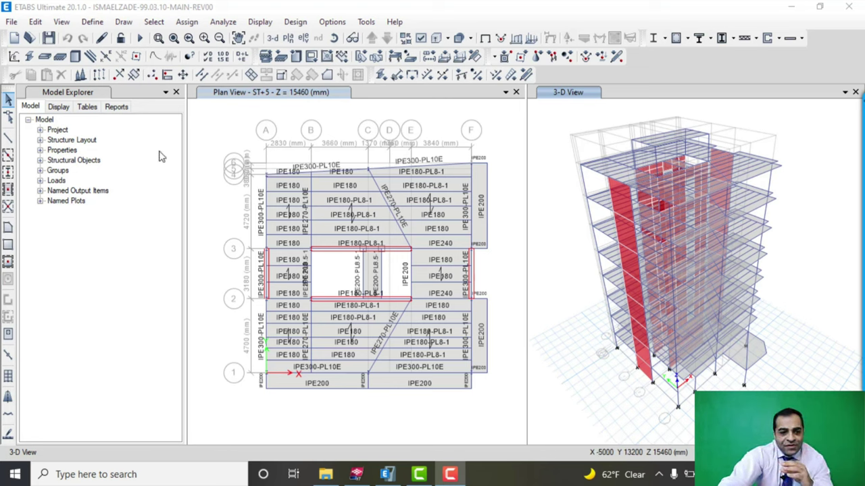
click(357, 475)
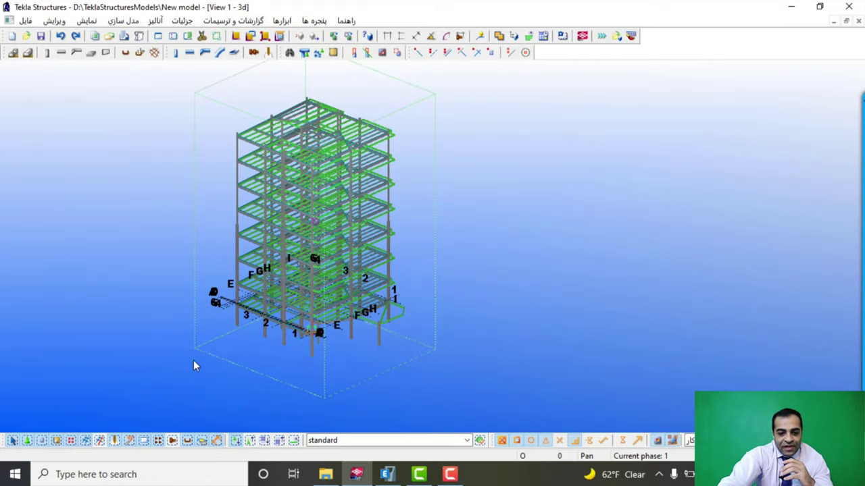
scroll(436, 308, down, 3)
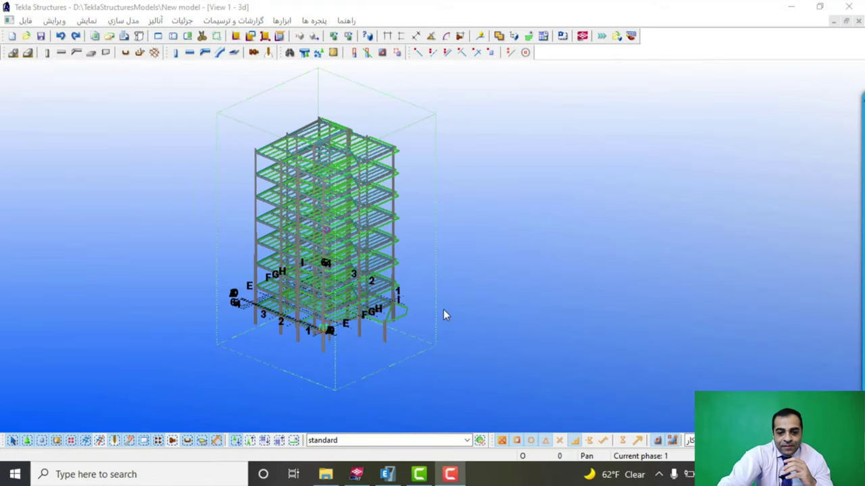
scroll(428, 306, down, 2)
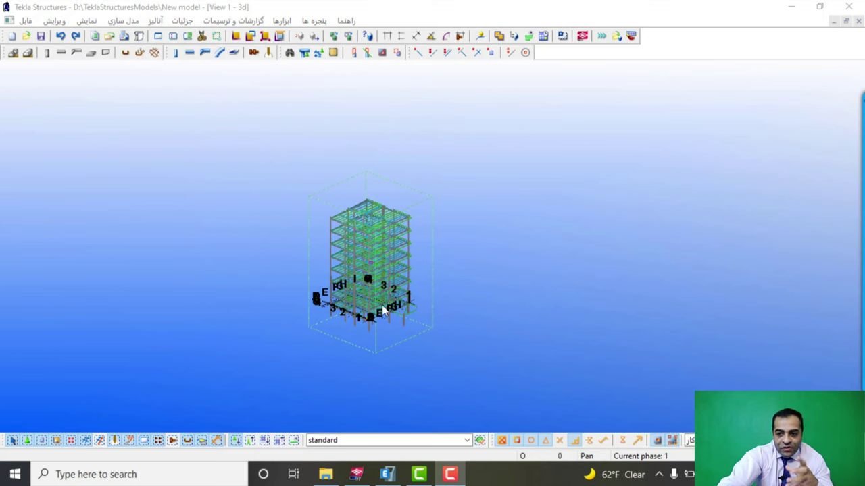
scroll(330, 319, up, 5)
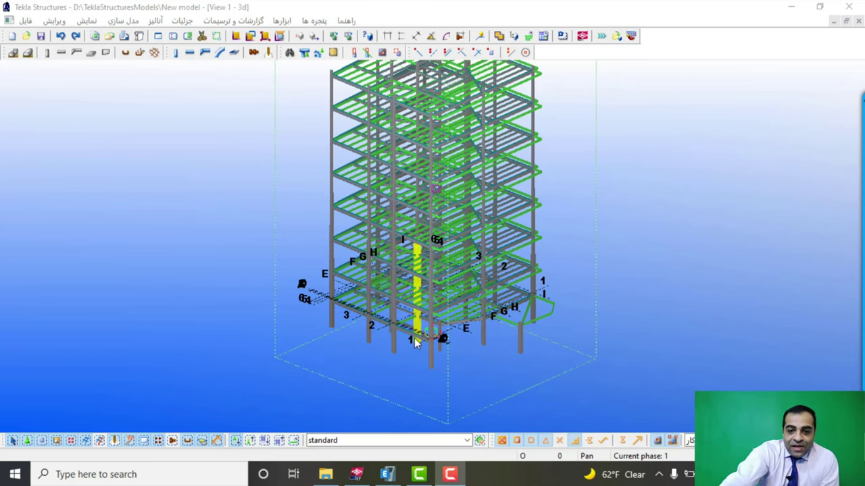
scroll(517, 294, down, 4)
scroll(516, 308, up, 6)
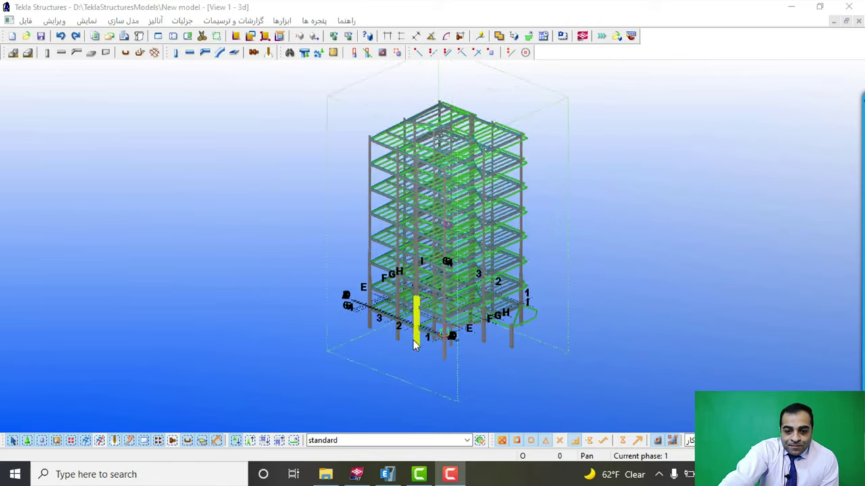
scroll(485, 389, up, 8)
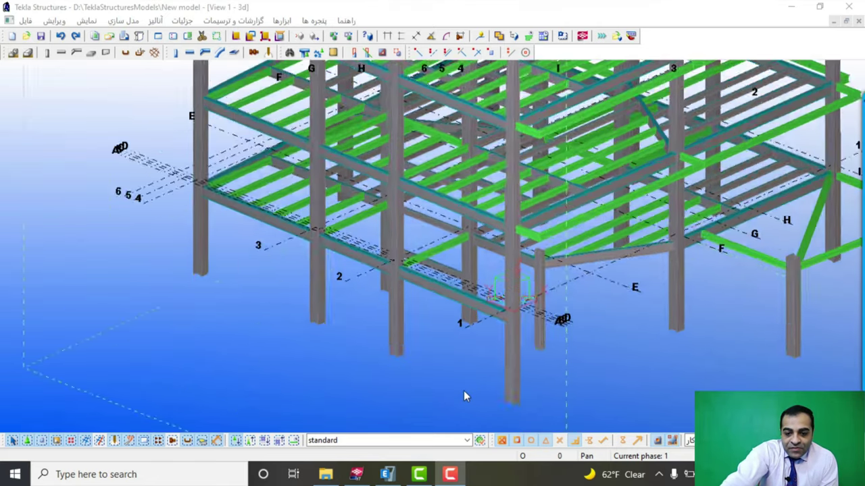
click(561, 360)
scroll(560, 358, down, 8)
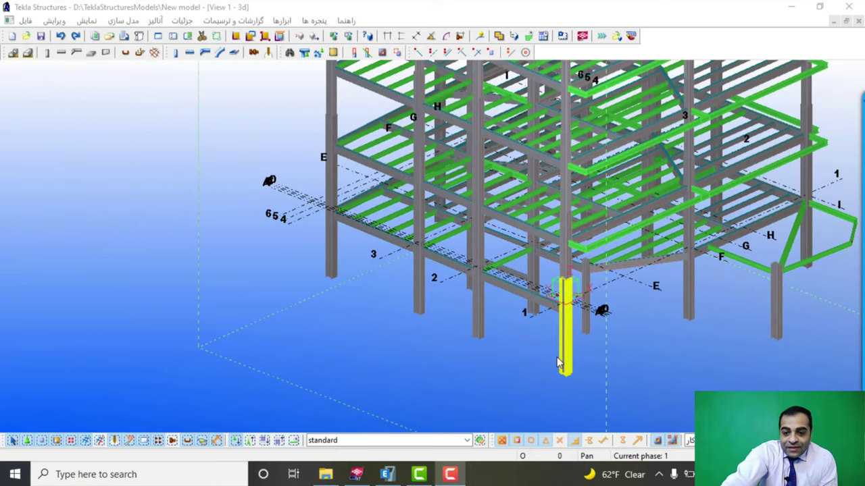
scroll(556, 358, down, 2)
click(543, 362)
scroll(523, 363, down, 2)
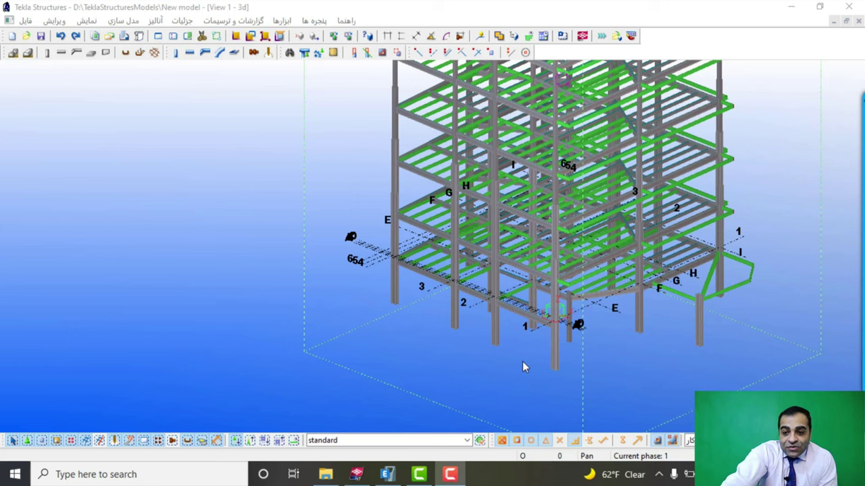
scroll(521, 365, down, 2)
scroll(503, 360, down, 2)
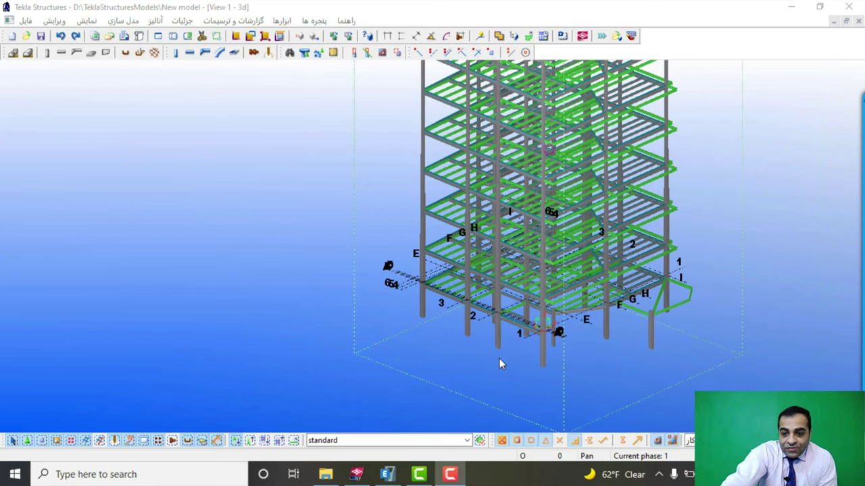
scroll(510, 358, down, 4)
scroll(458, 301, up, 10)
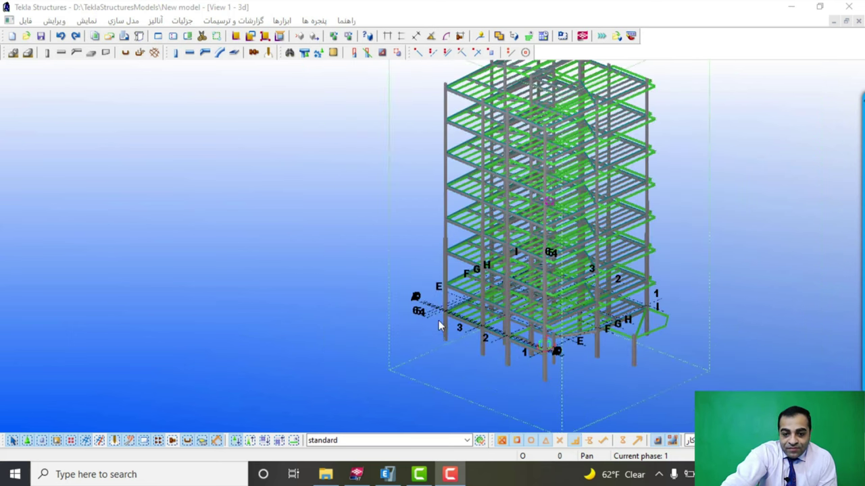
scroll(448, 342, up, 3)
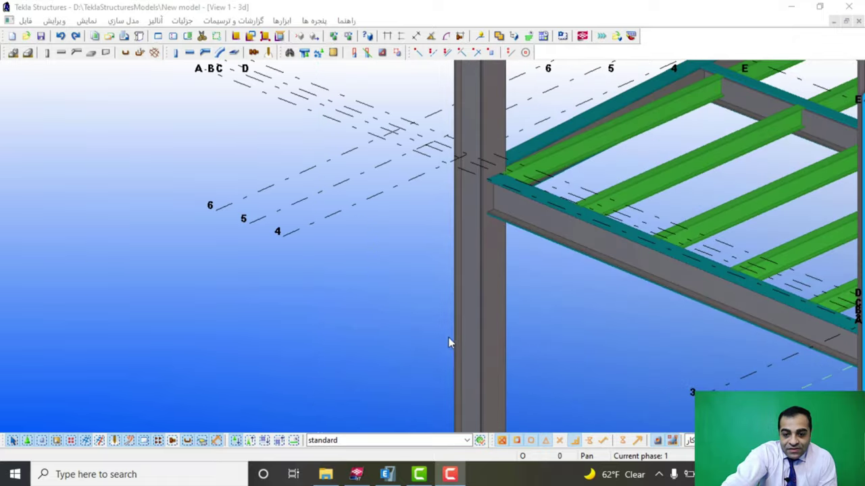
scroll(564, 315, down, 5)
scroll(512, 361, up, 2)
scroll(519, 230, up, 6)
scroll(475, 228, down, 2)
scroll(466, 233, down, 6)
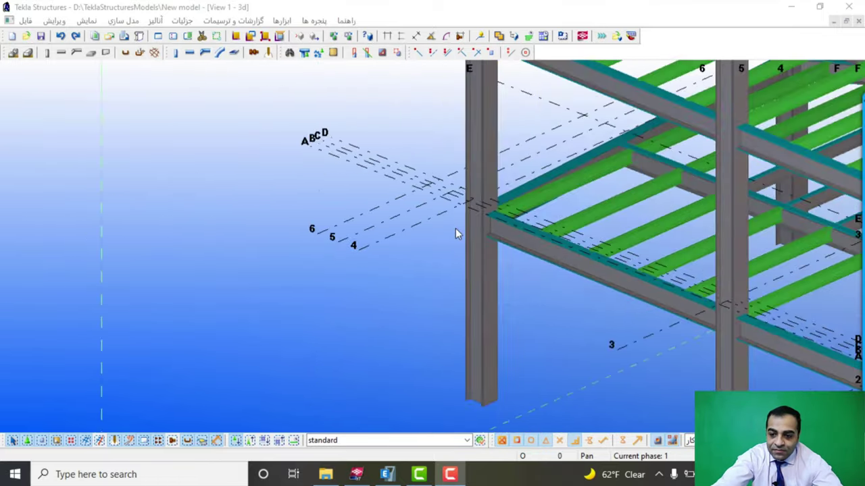
scroll(787, 364, up, 2)
scroll(787, 365, up, 3)
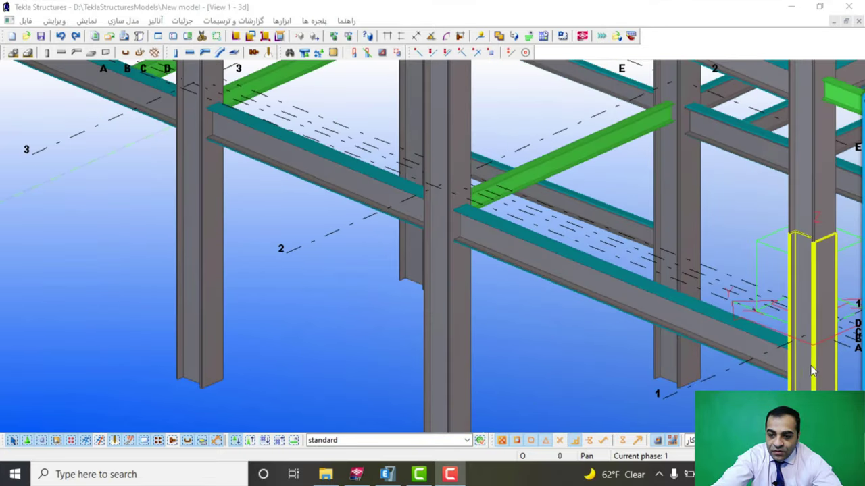
scroll(354, 262, down, 8)
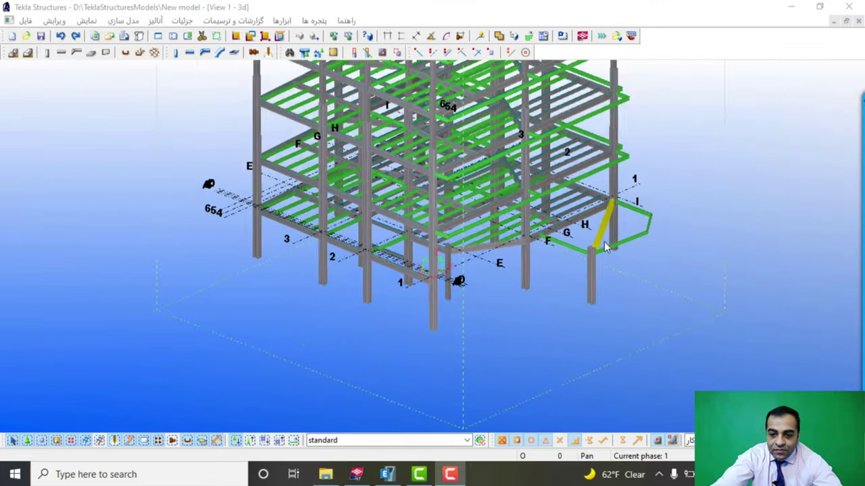
scroll(605, 230, up, 4)
scroll(575, 297, down, 5)
scroll(481, 343, down, 3)
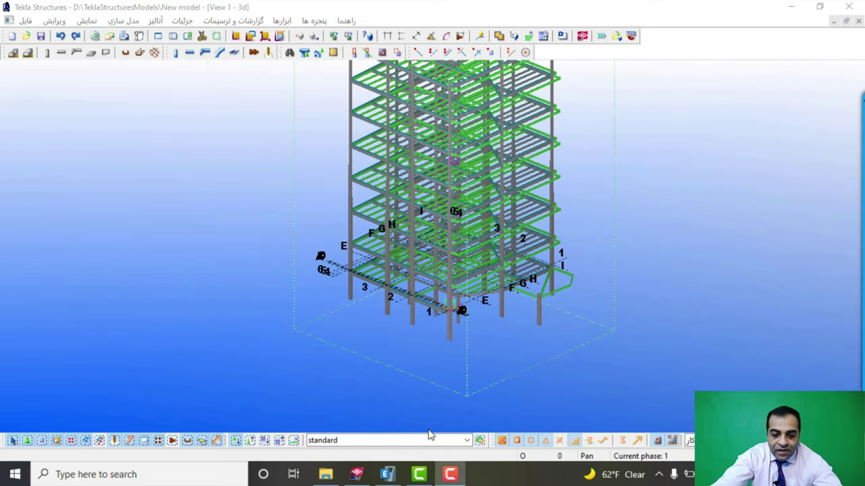
click(385, 474)
scroll(693, 384, up, 3)
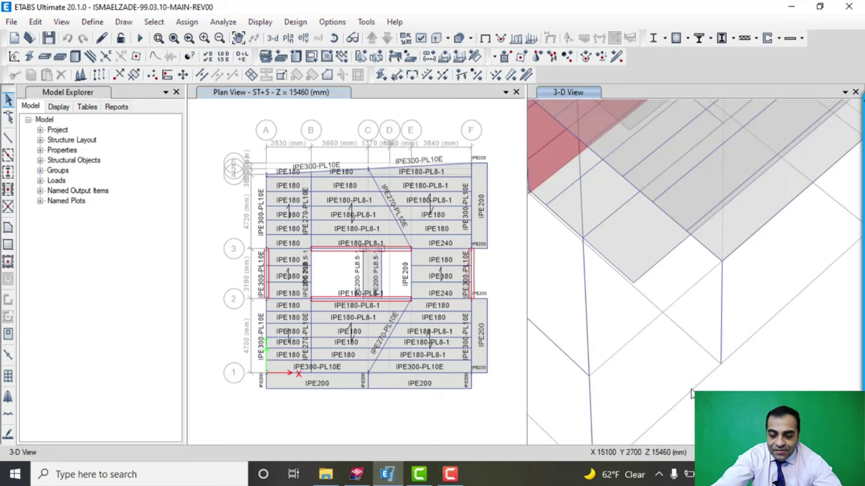
scroll(697, 354, down, 7)
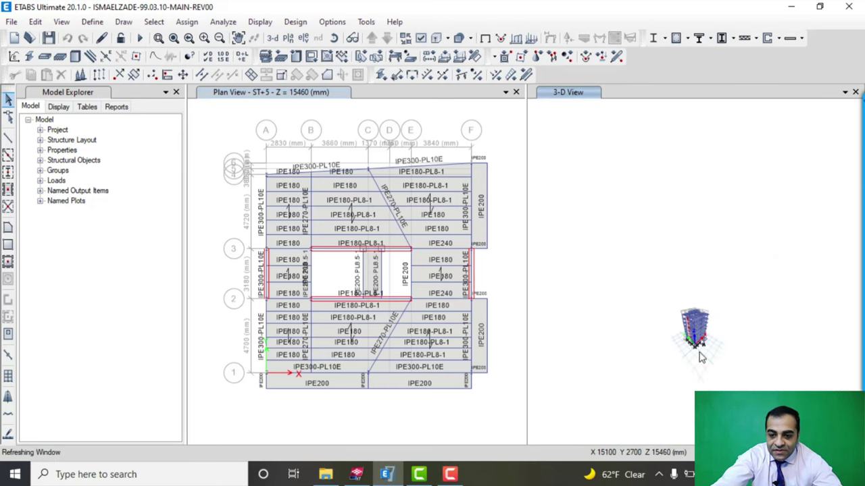
scroll(701, 352, up, 5)
scroll(511, 402, down, 3)
scroll(607, 397, down, 3)
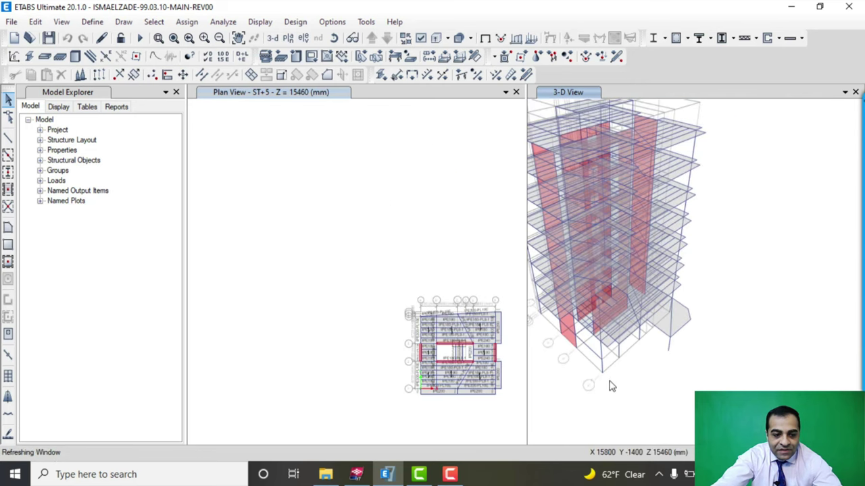
scroll(689, 359, down, 3)
scroll(675, 358, up, 6)
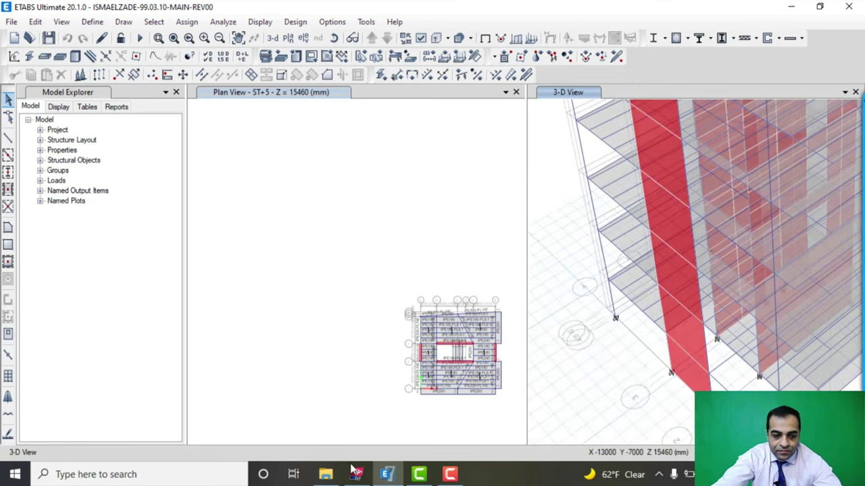
click(356, 473)
- Orbit the building from face-on to an oblique view of the steel frame
scroll(556, 324, down, 3)
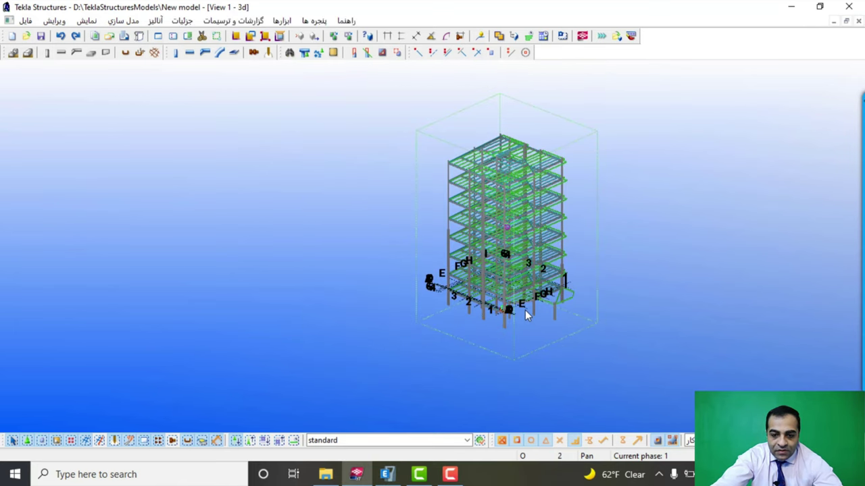
ctrl+middle_drag(525, 310, 737, 307)
scroll(511, 317, up, 5)
scroll(829, 319, up, 6)
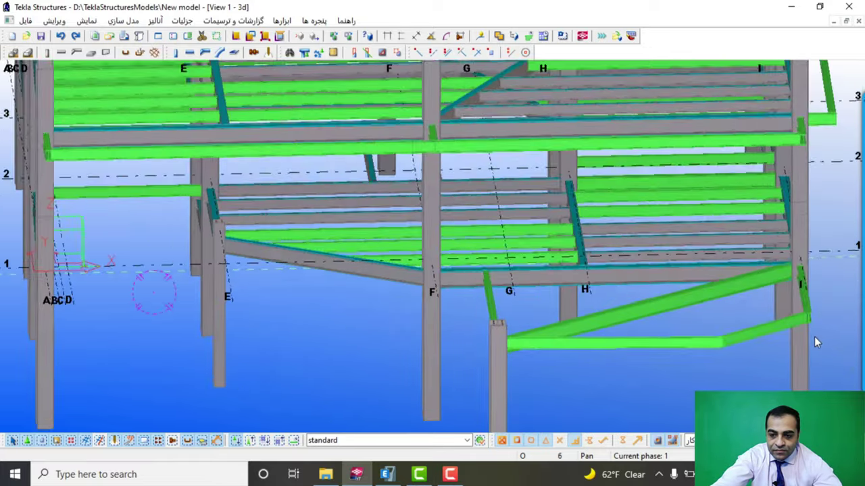
scroll(544, 337, down, 6)
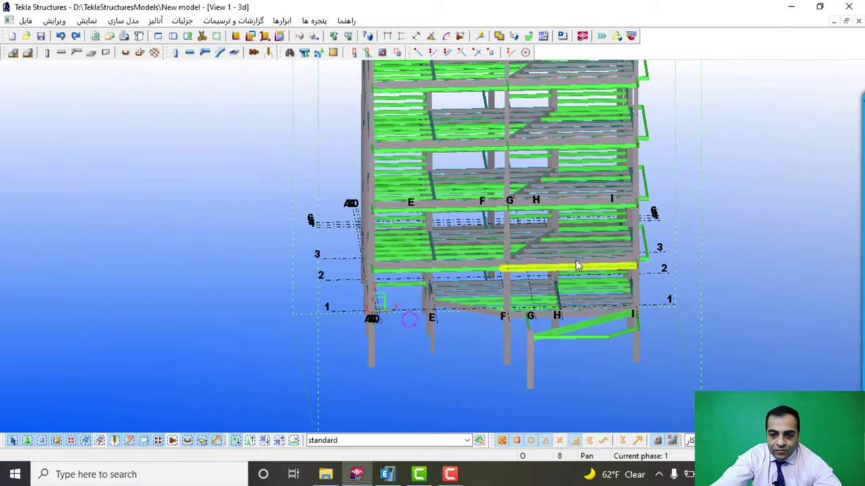
scroll(579, 248, down, 6)
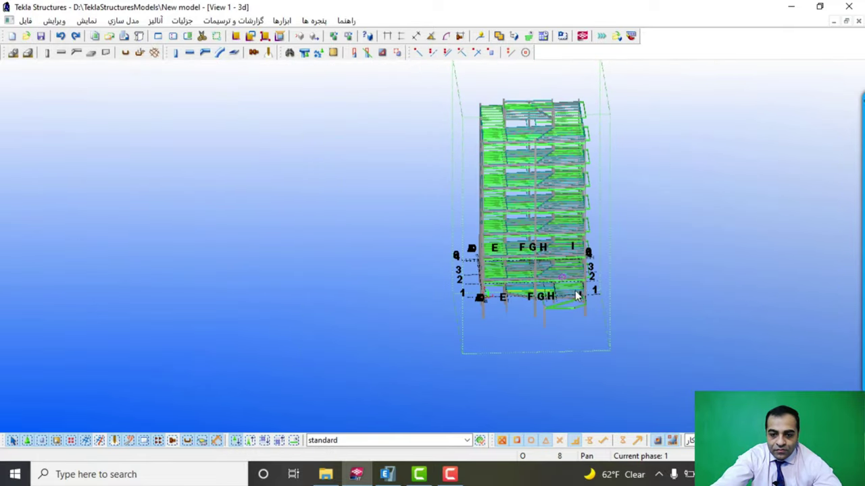
ctrl+middle_drag(656, 290, 634, 263)
scroll(608, 267, up, 6)
scroll(557, 263, up, 6)
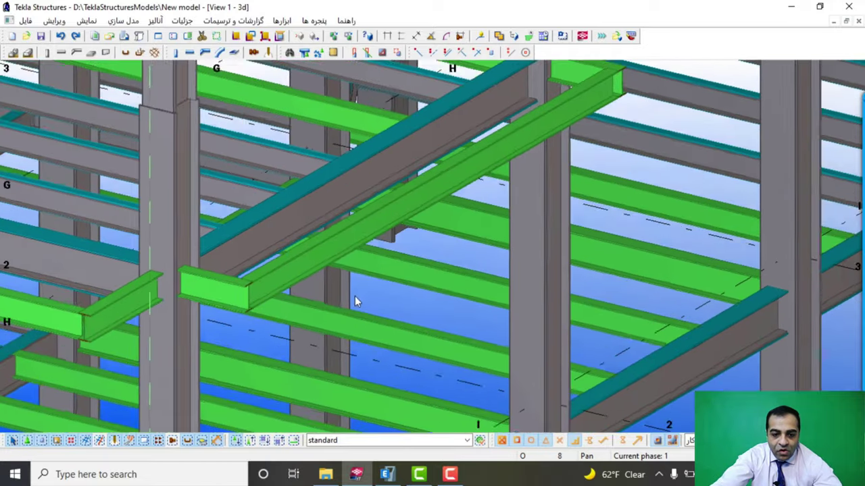
- Rotate to a wider angled view and zoom in on the floor beams and plated I-section columns
ctrl+middle_drag(355, 296, 566, 296)
scroll(566, 298, down, 10)
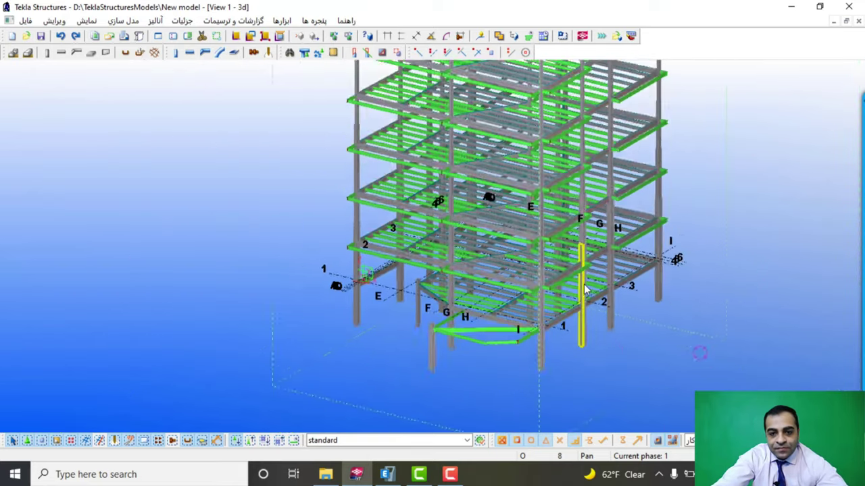
scroll(586, 289, down, 2)
scroll(574, 196, up, 6)
scroll(563, 152, up, 8)
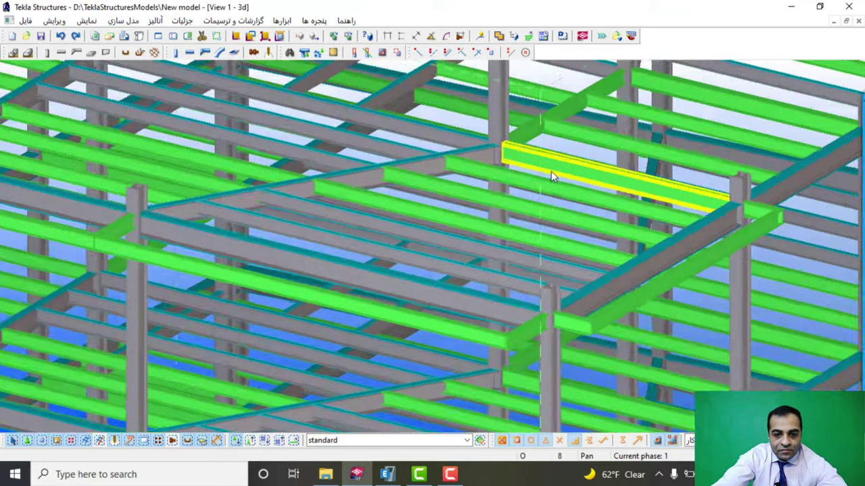
scroll(772, 187, up, 8)
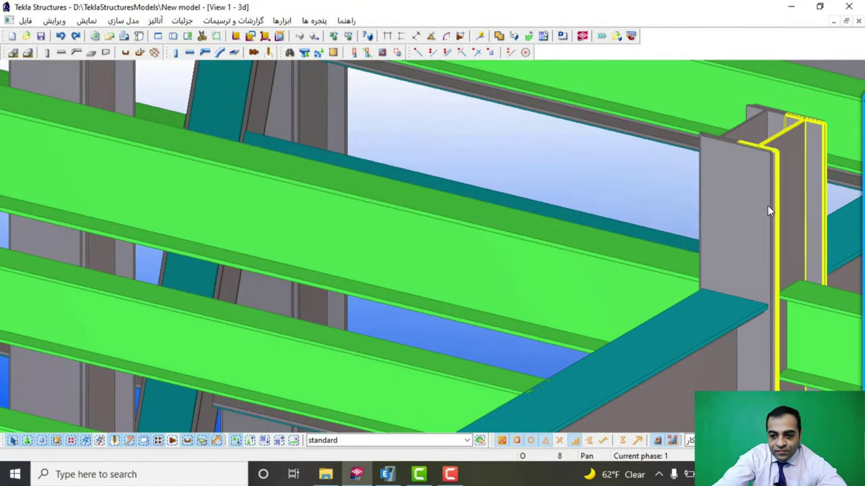
scroll(656, 227, down, 2)
scroll(676, 189, up, 8)
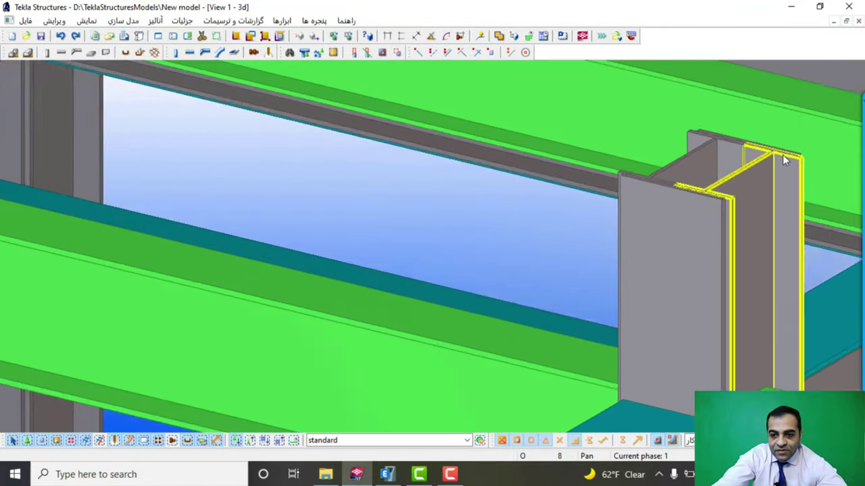
scroll(688, 173, down, 2)
scroll(656, 195, down, 4)
scroll(658, 217, down, 10)
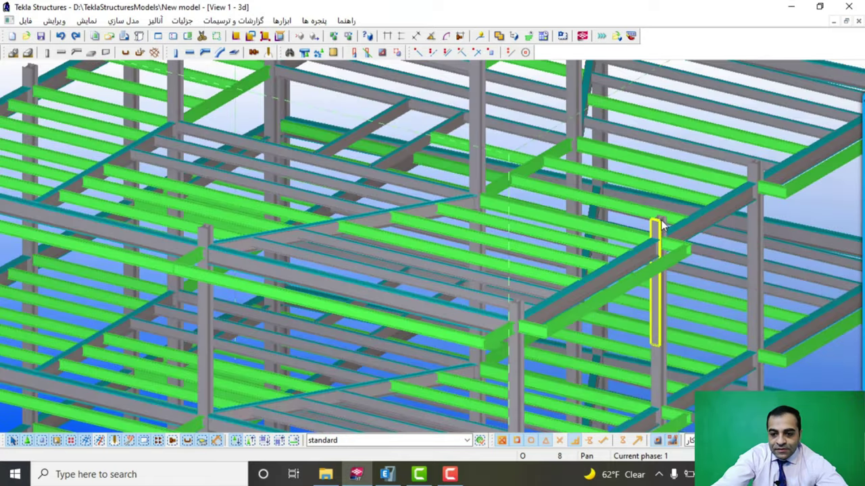
scroll(662, 225, down, 8)
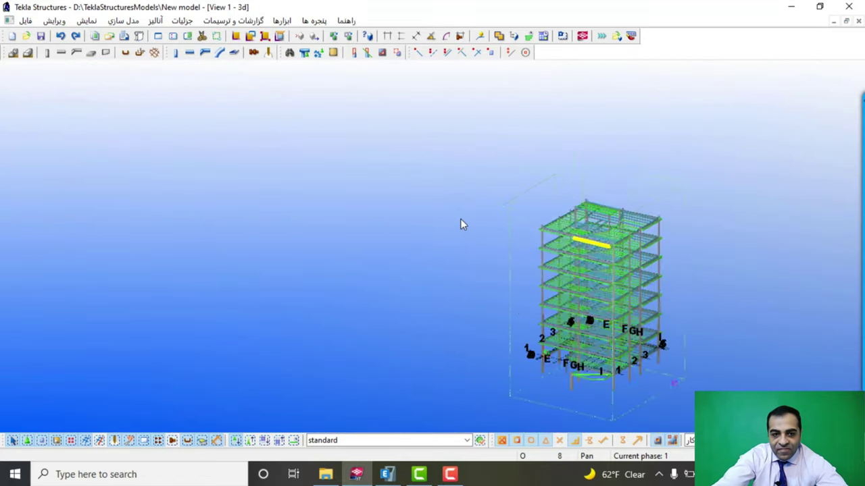
scroll(594, 328, up, 6)
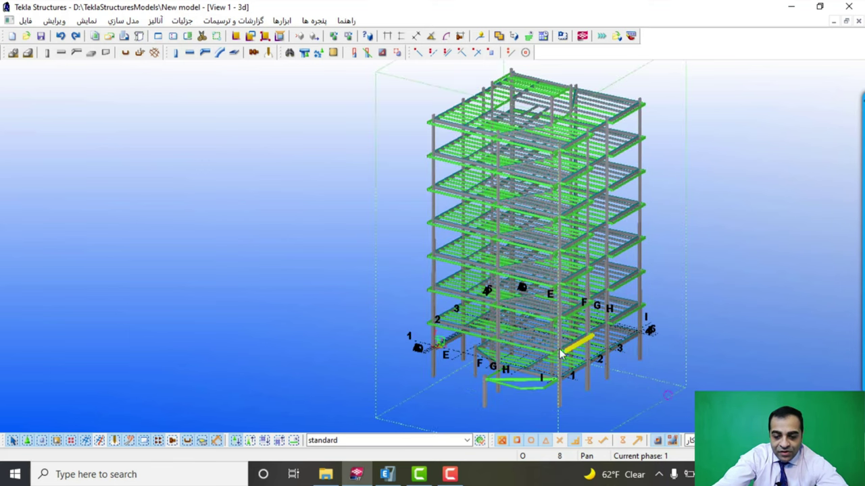
scroll(555, 353, up, 5)
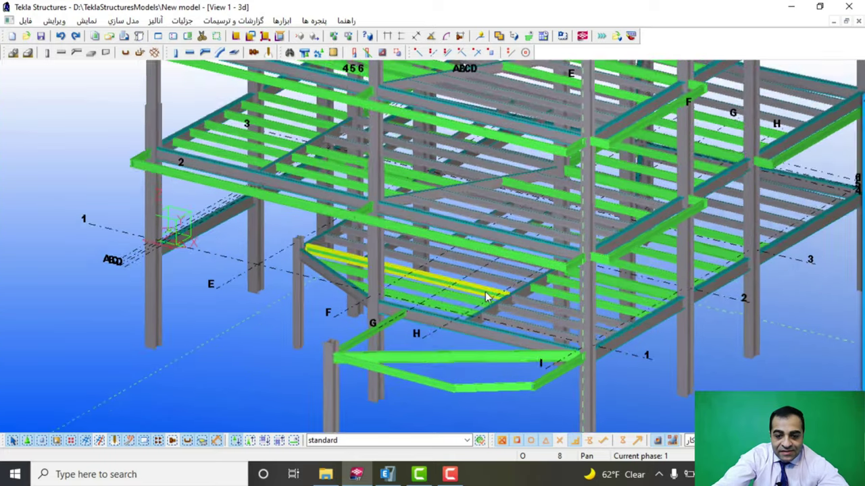
scroll(487, 296, up, 5)
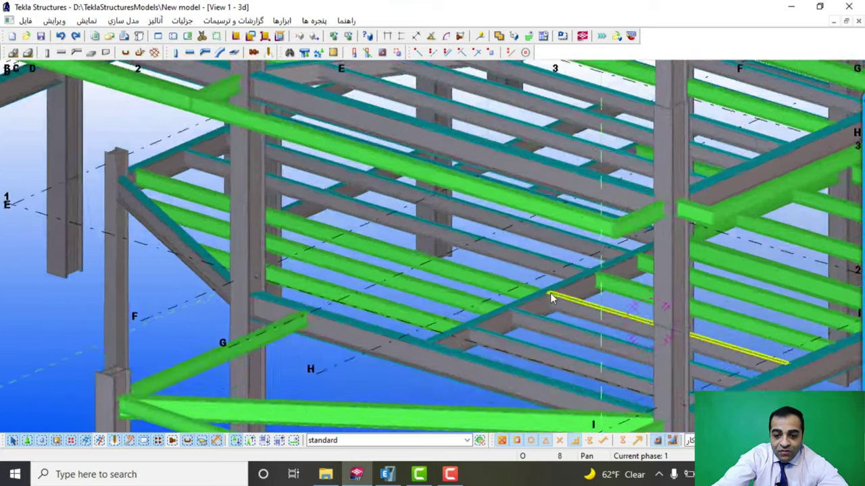
scroll(550, 297, up, 5)
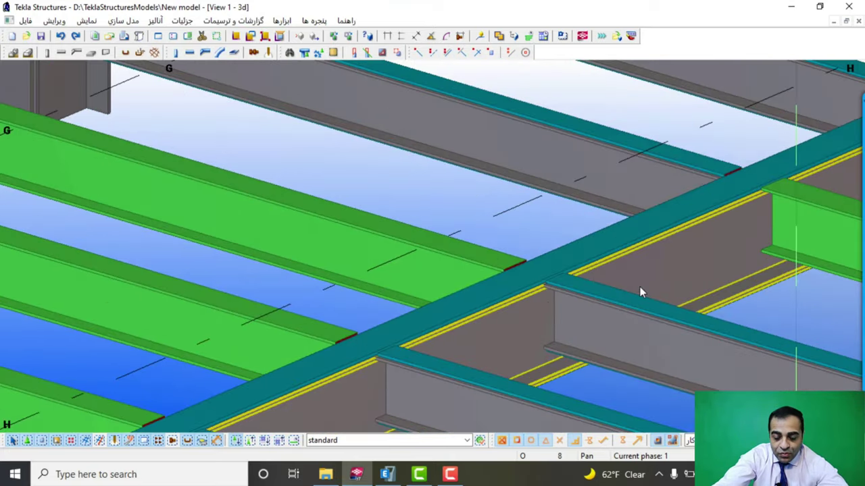
scroll(575, 301, down, 10)
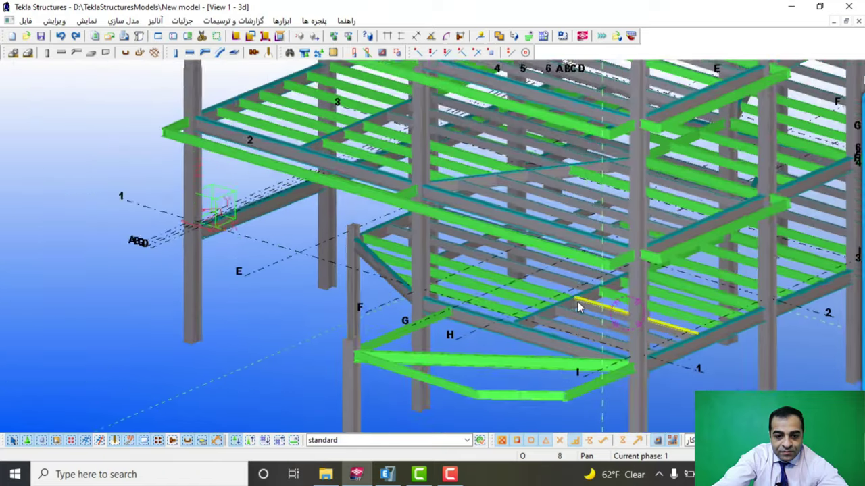
scroll(578, 302, down, 6)
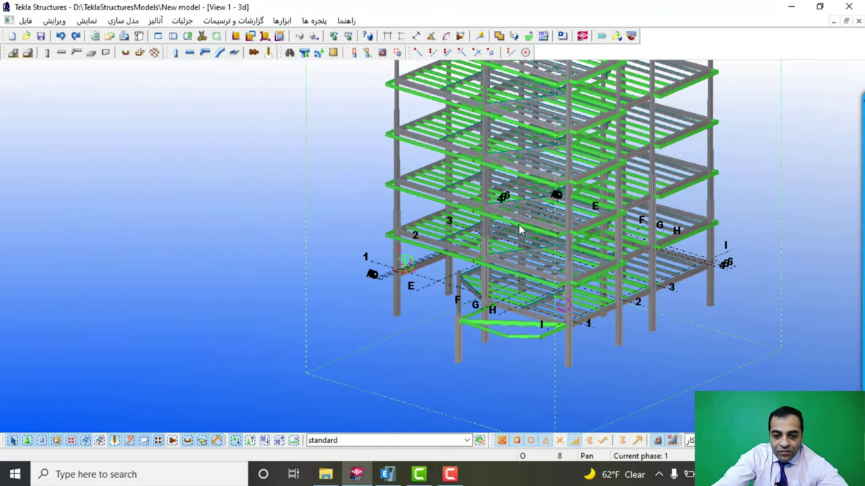
scroll(511, 234, down, 5)
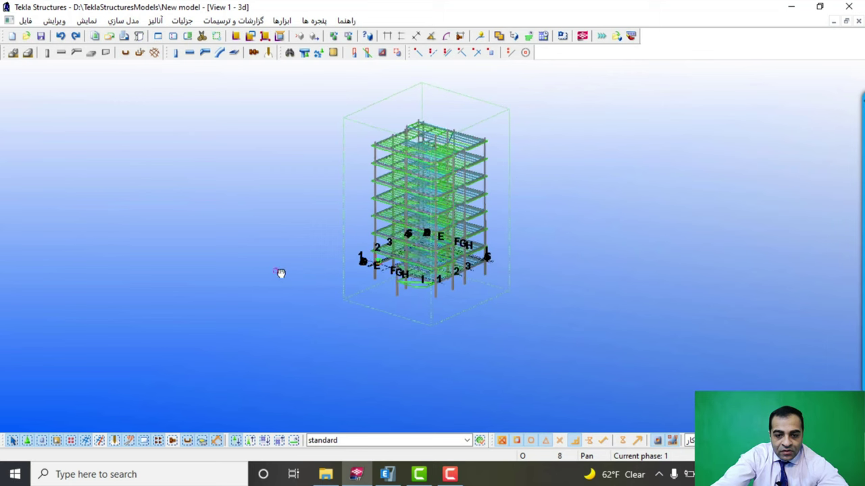
scroll(277, 274, up, 5)
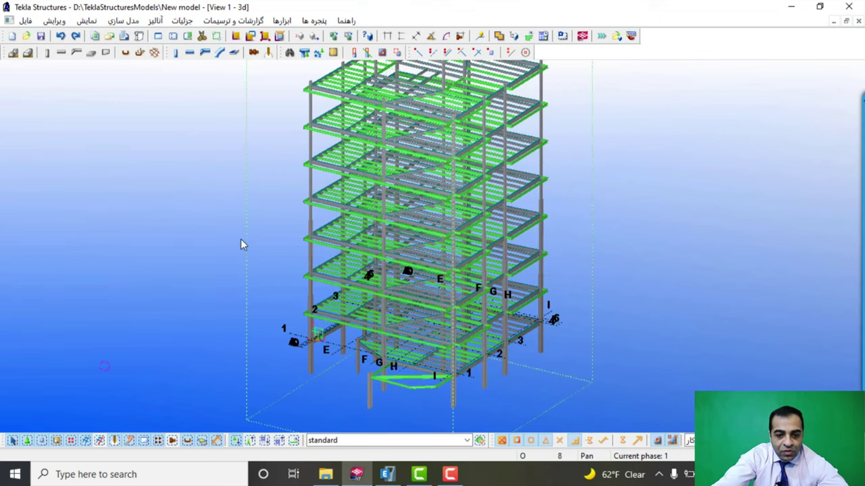
scroll(234, 240, down, 5)
scroll(267, 238, down, 2)
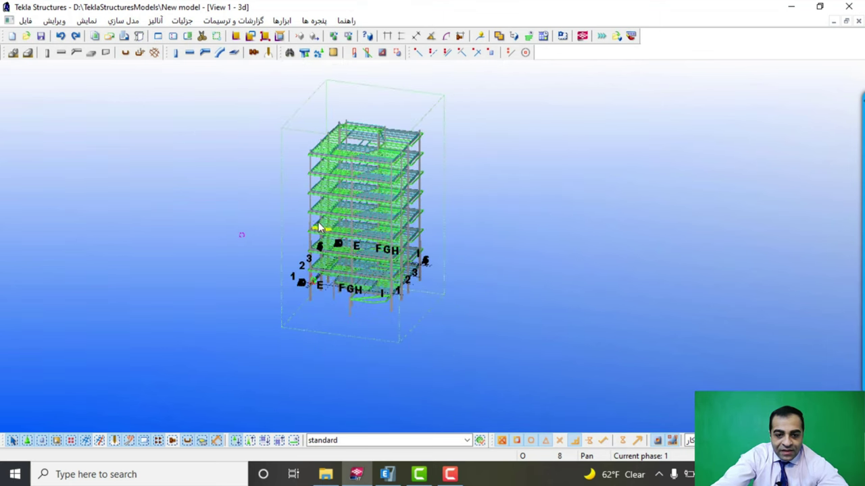
ctrl+middle_drag(262, 238, 388, 127)
scroll(389, 128, up, 2)
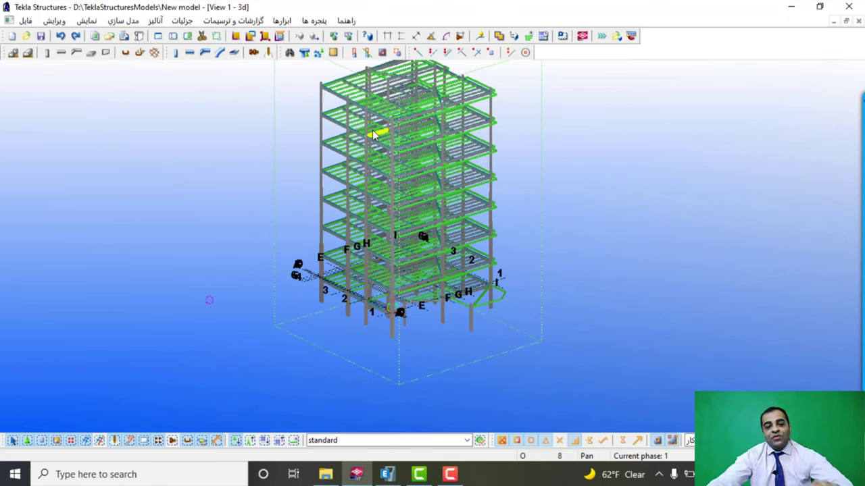